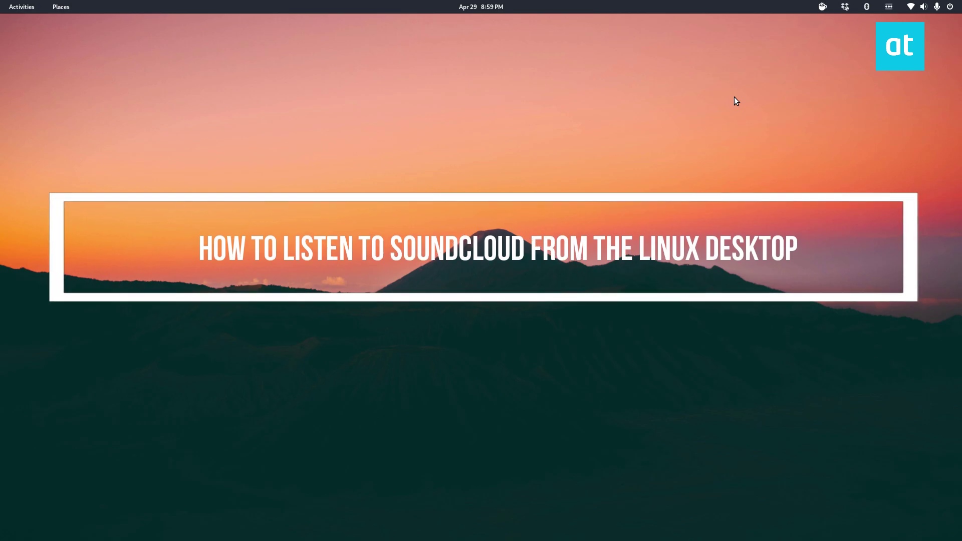
# - Open the GNOME Activities overview with the Super key
pyautogui.press('super')
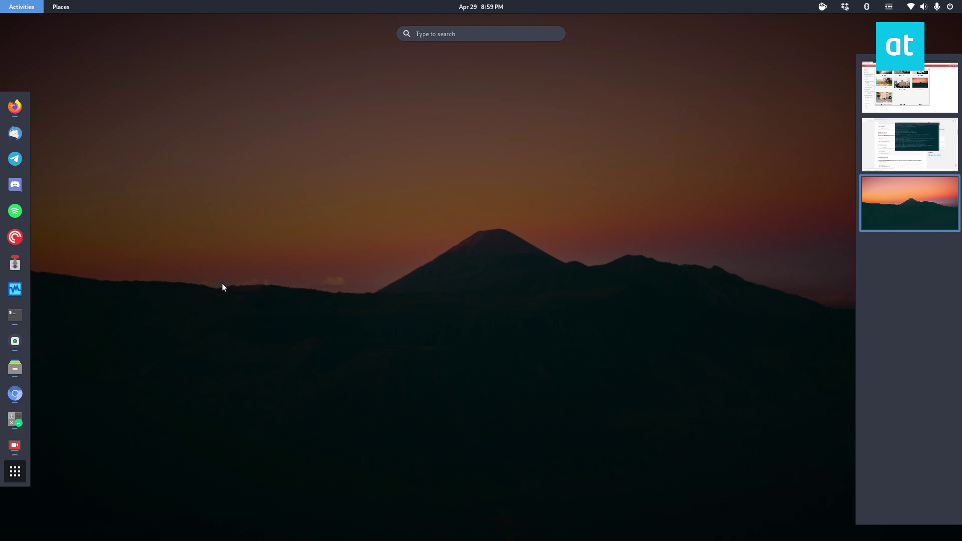
# - Open a new Terminal window from the dash's Terminal icon and center it on screen
pyautogui.rightClick(22, 317)
pyautogui.click(59, 303)
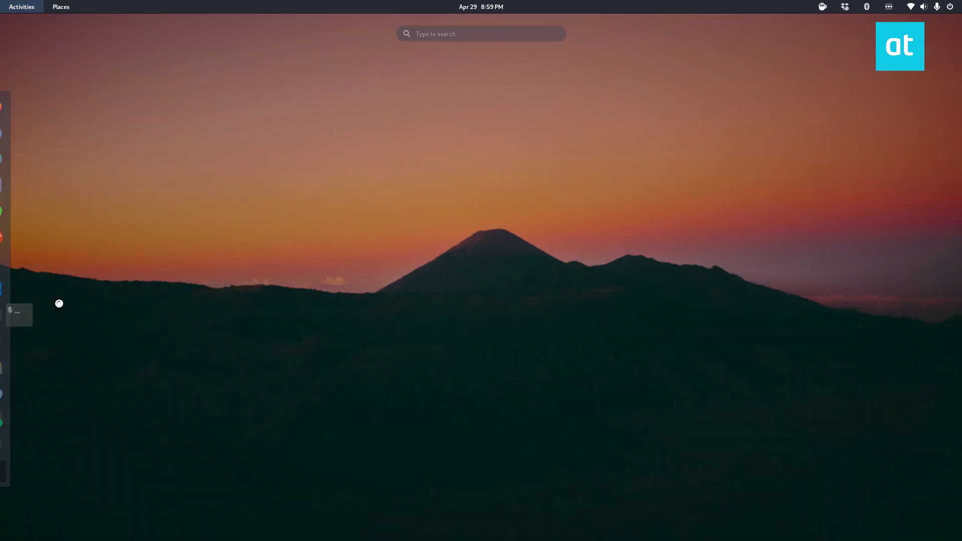
pyautogui.moveTo(239, 91); pyautogui.dragTo(465, 92)
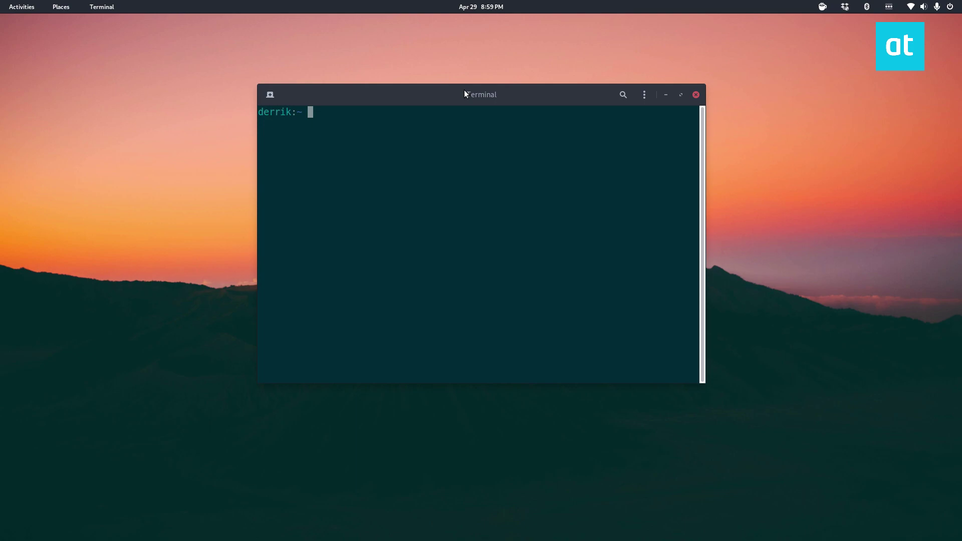
# - Find the auryo snap with 'snap search auryo' and install it using 'sudo snap install auryo'
pyautogui.write('s')
pyautogui.write('nap search auryo')
pyautogui.press('Return')
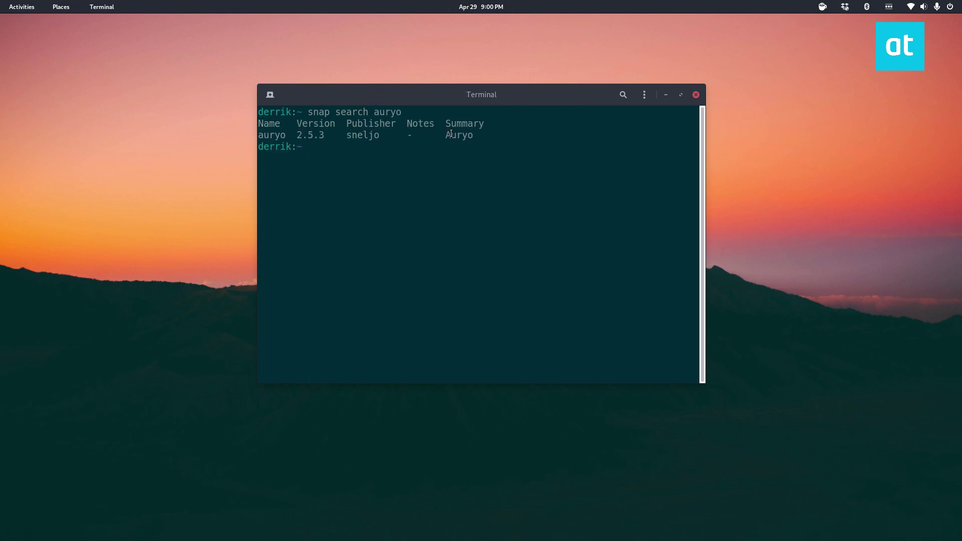
pyautogui.write('sudo snap')
pyautogui.write(' install auryo')
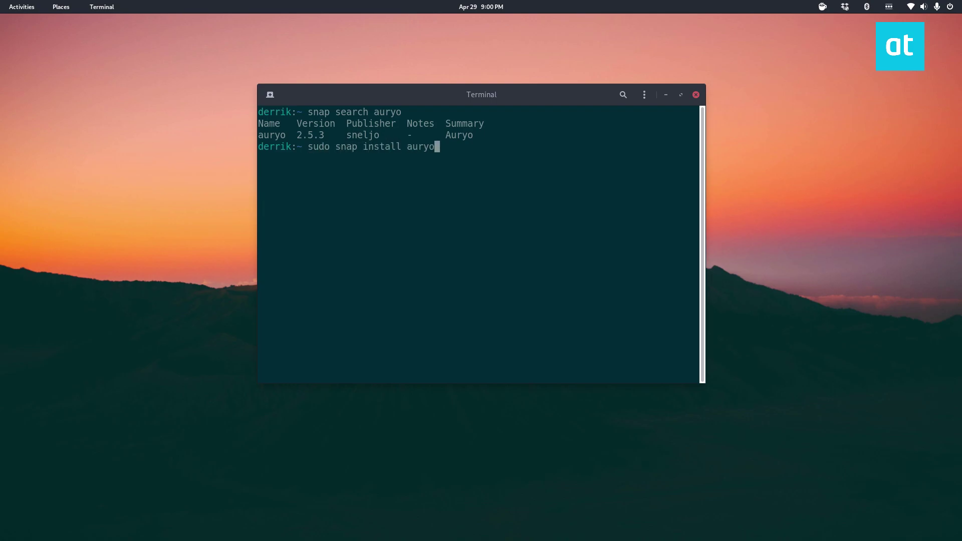
pyautogui.press('Return')
pyautogui.press('Return')
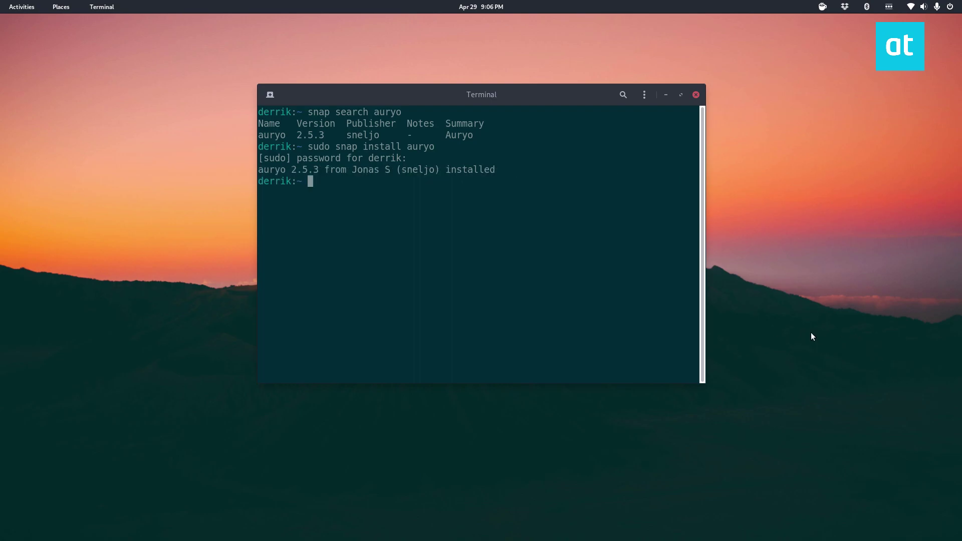
# - Launch Auryo by searching 'aur' in the overview, and move the terminal to the upper right
pyautogui.press('super')
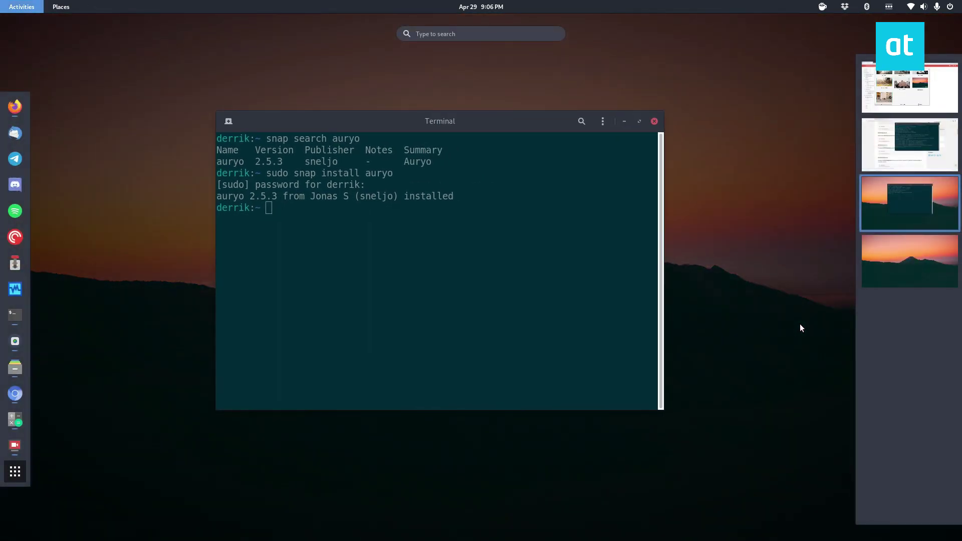
pyautogui.write('aur')
pyautogui.press('super')
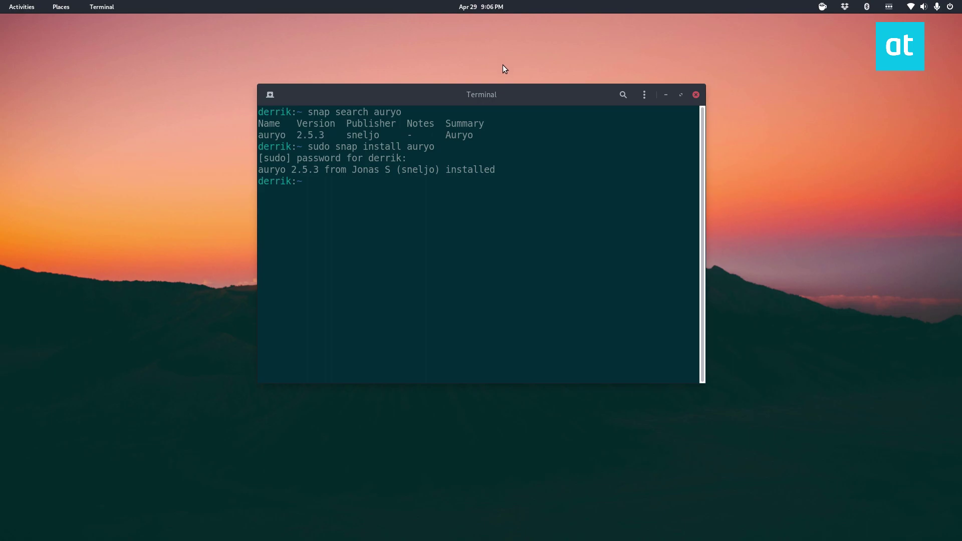
pyautogui.moveTo(527, 103); pyautogui.dragTo(693, 64)
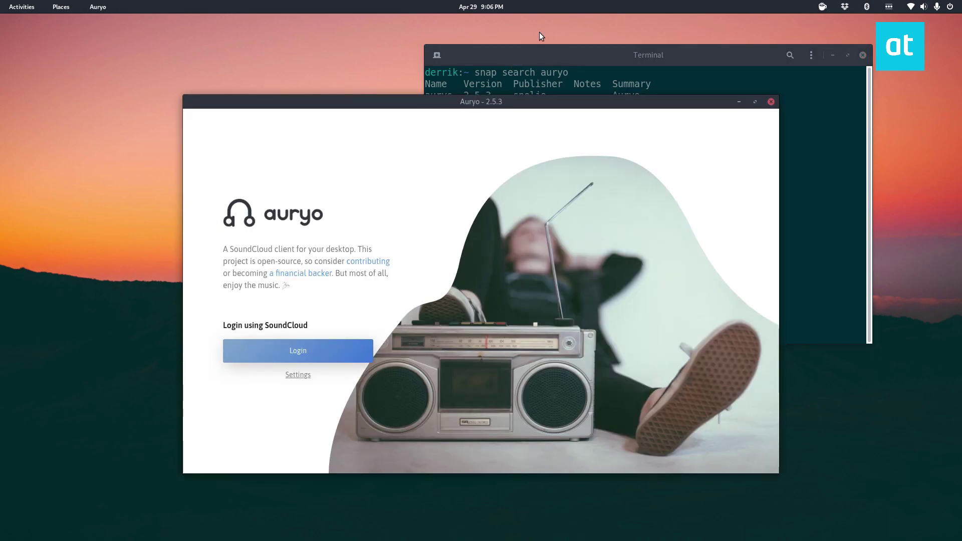
# - Log in to SoundCloud through 'Sign in with Google', entering the account e-mail and password
pyautogui.click(289, 350)
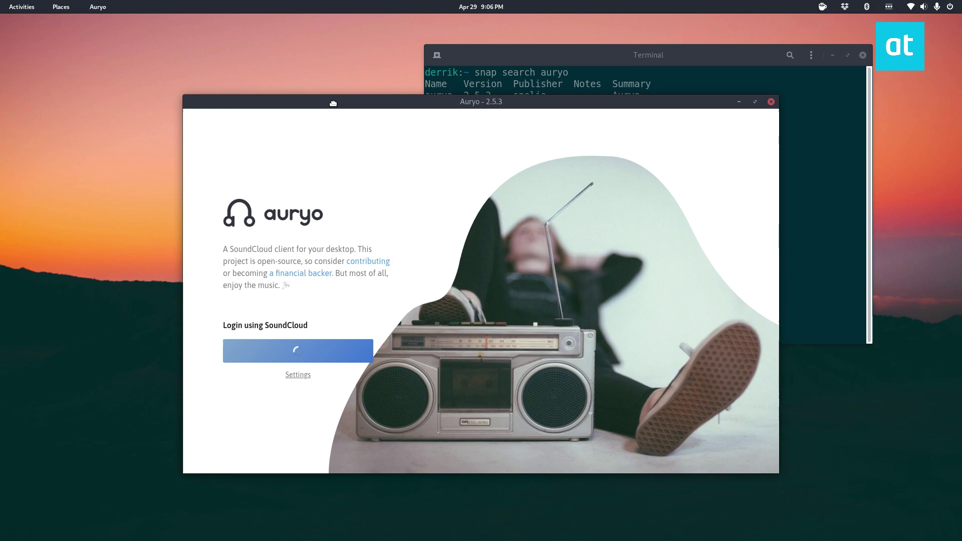
pyautogui.moveTo(332, 102); pyautogui.dragTo(323, 79)
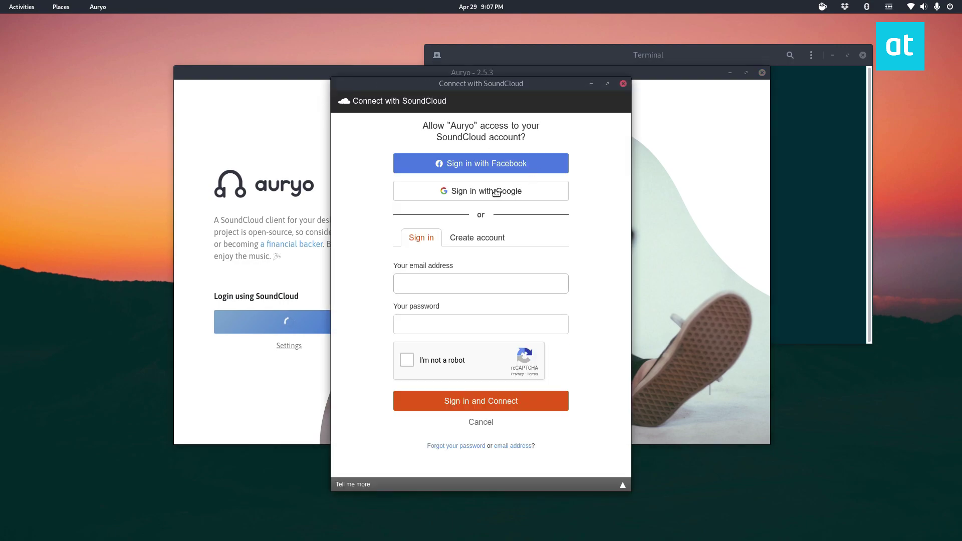
pyautogui.click(500, 190)
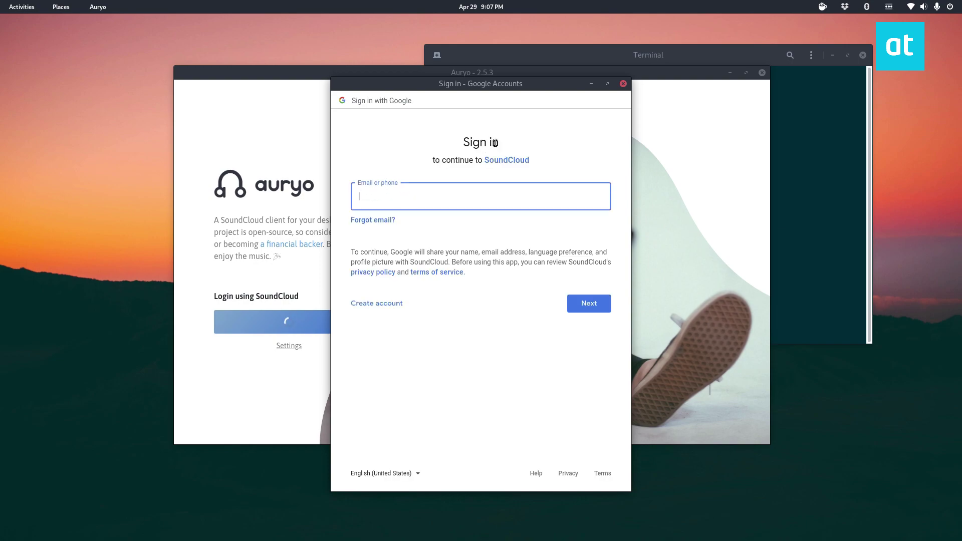
pyautogui.press('Return')
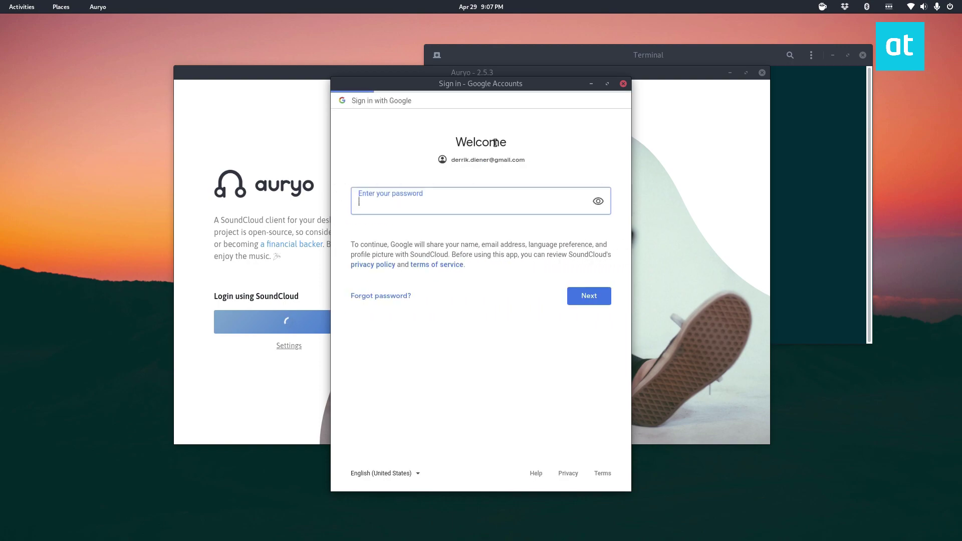
pyautogui.write('•••••••')
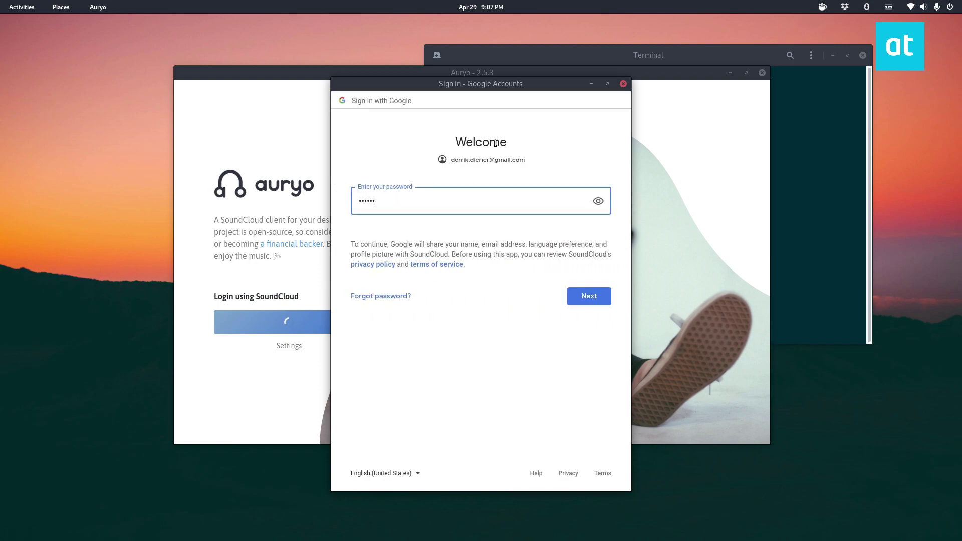
pyautogui.press('Return')
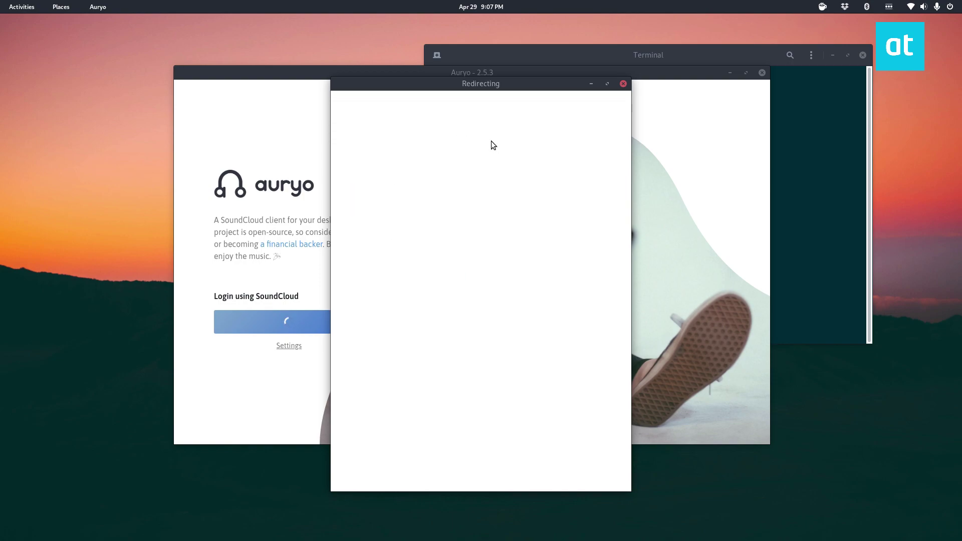
# - Continue past the heads-up page, switch off 'Send crash reports', and choose 'Let's get this party started'
pyautogui.moveTo(443, 84)
pyautogui.mouseDown()
pyautogui.moveTo(735, 62)
pyautogui.moveTo(697, 46)
pyautogui.mouseUp()
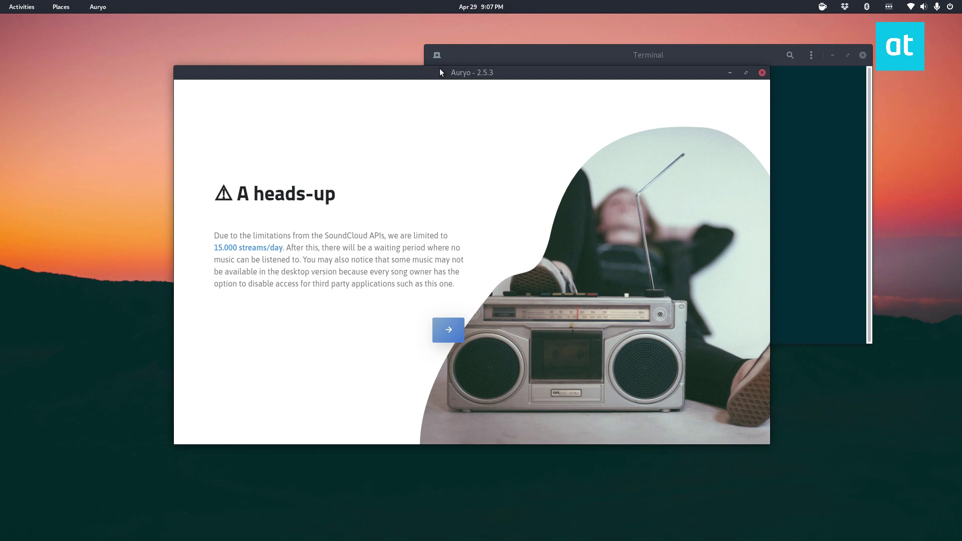
pyautogui.moveTo(434, 72)
pyautogui.mouseDown()
pyautogui.moveTo(341, 78)
pyautogui.moveTo(356, 76)
pyautogui.mouseUp()
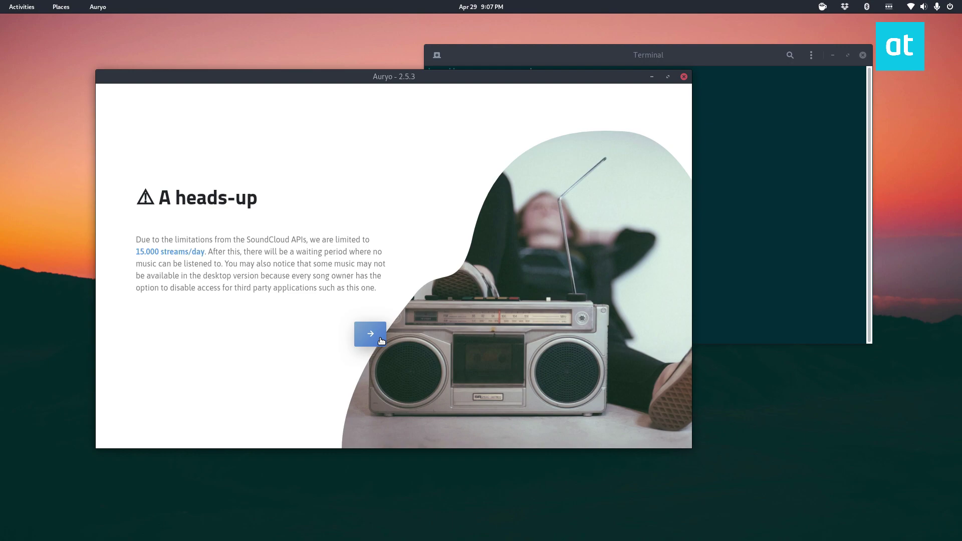
pyautogui.click(364, 328)
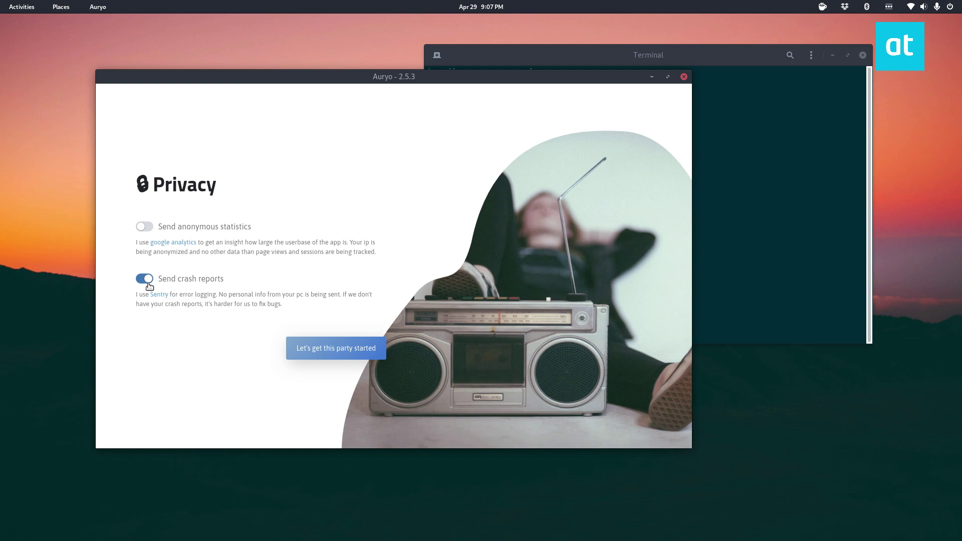
pyautogui.click(145, 279)
pyautogui.click(326, 348)
# - Search Auryo for 'ashbury heights', correcting the mistyped letters
pyautogui.moveTo(451, 79); pyautogui.dragTo(522, 95)
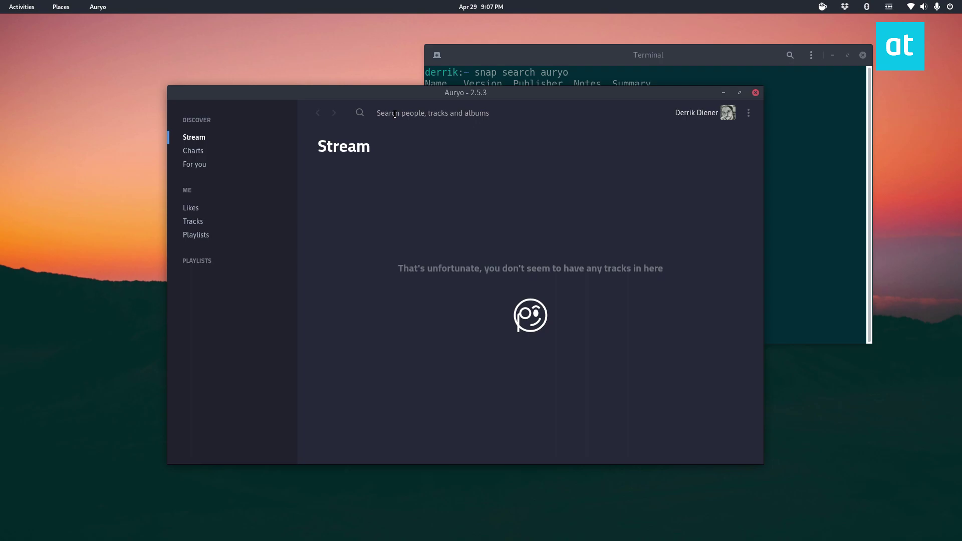
pyautogui.write('ashbury h')
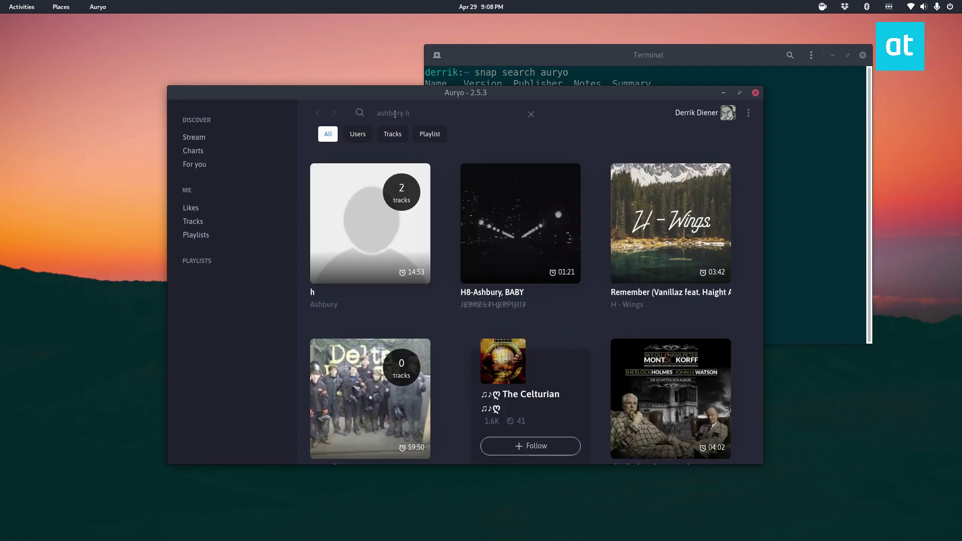
pyautogui.write('ie')
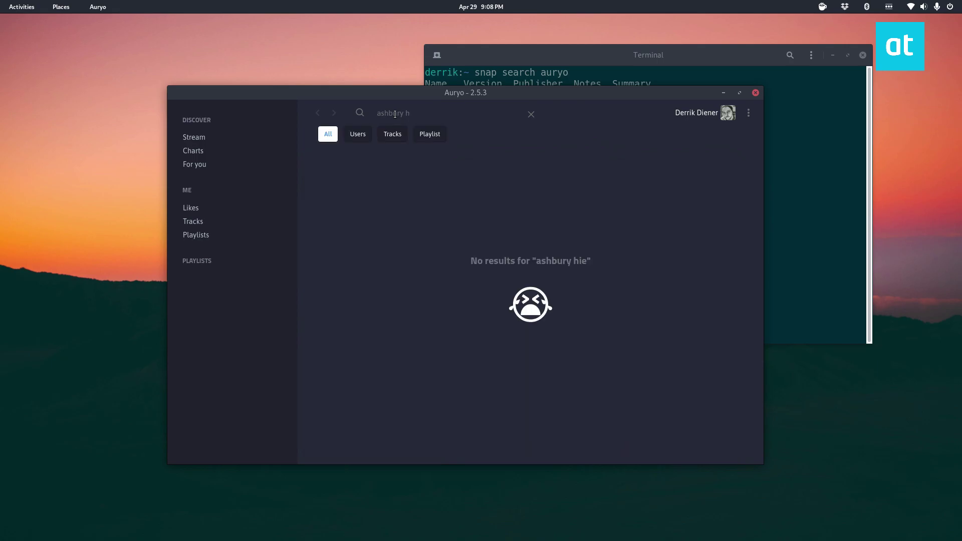
pyautogui.write('g')
pyautogui.press('BackSpace')
pyautogui.press('BackSpace')
pyautogui.press('BackSpace')
pyautogui.write('eights')
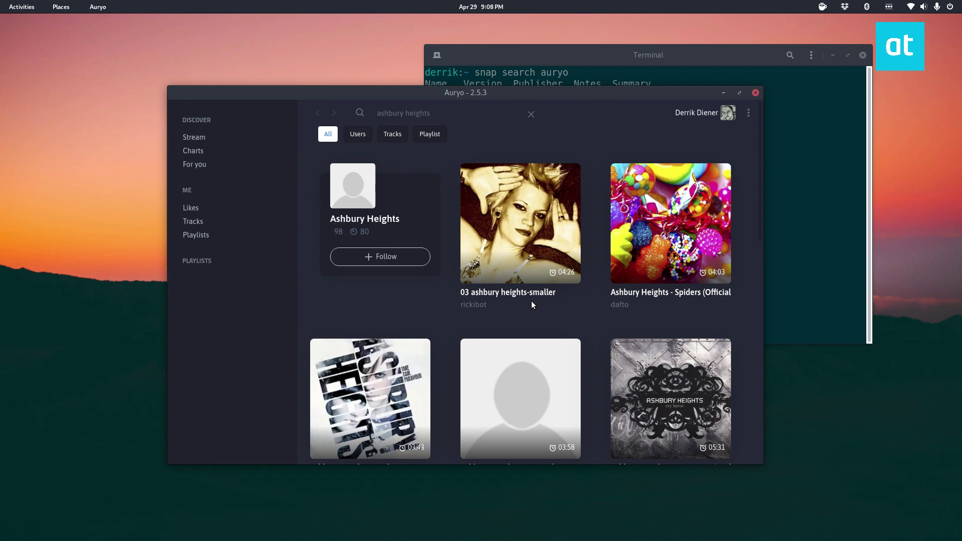
# - Play '03 ashbury heights-smaller', set the volume just above mute, and show GNOME's media controls
pyautogui.click(523, 227)
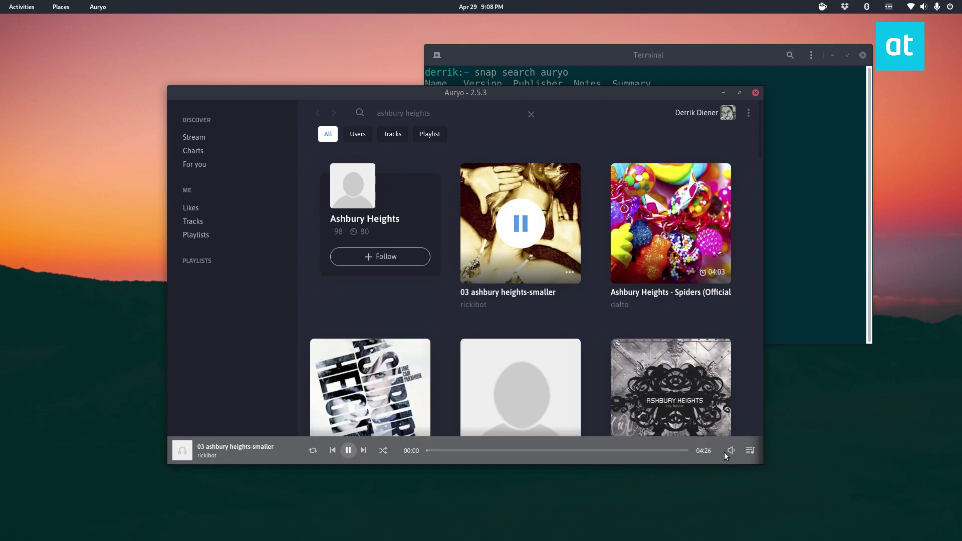
pyautogui.moveTo(730, 451)
pyautogui.click(732, 430)
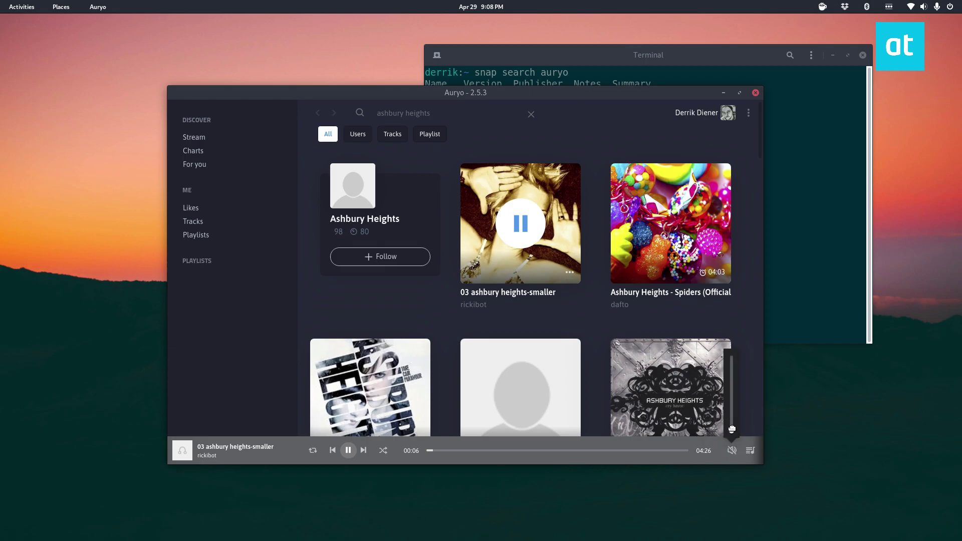
pyautogui.moveTo(732, 429); pyautogui.dragTo(732, 432)
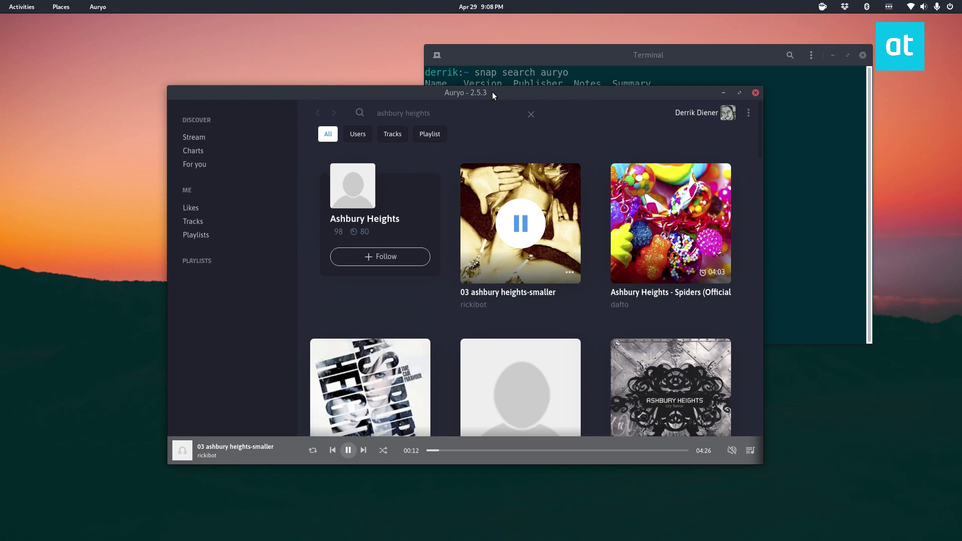
pyautogui.click(491, 6)
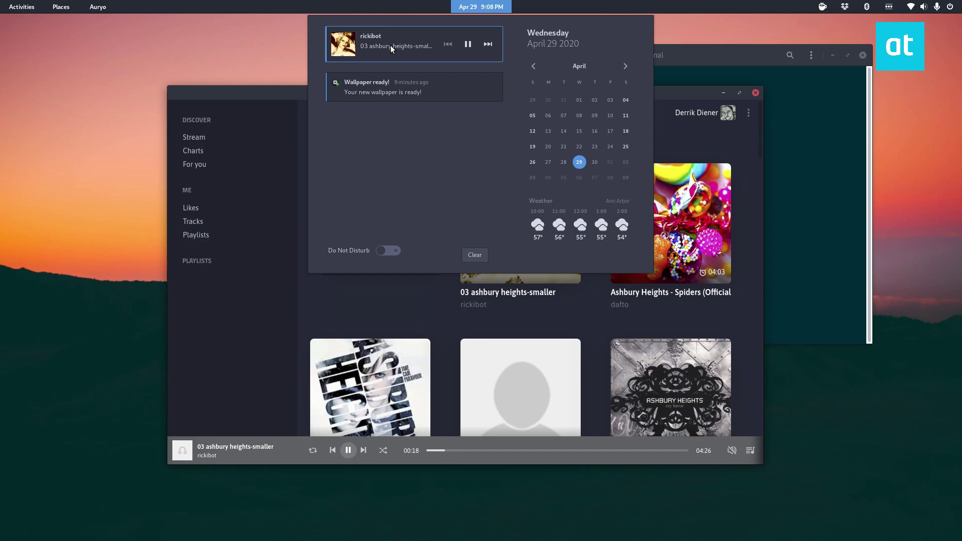
# - Dismiss the calendar popup and minimise the Terminal window
pyautogui.click(471, 6)
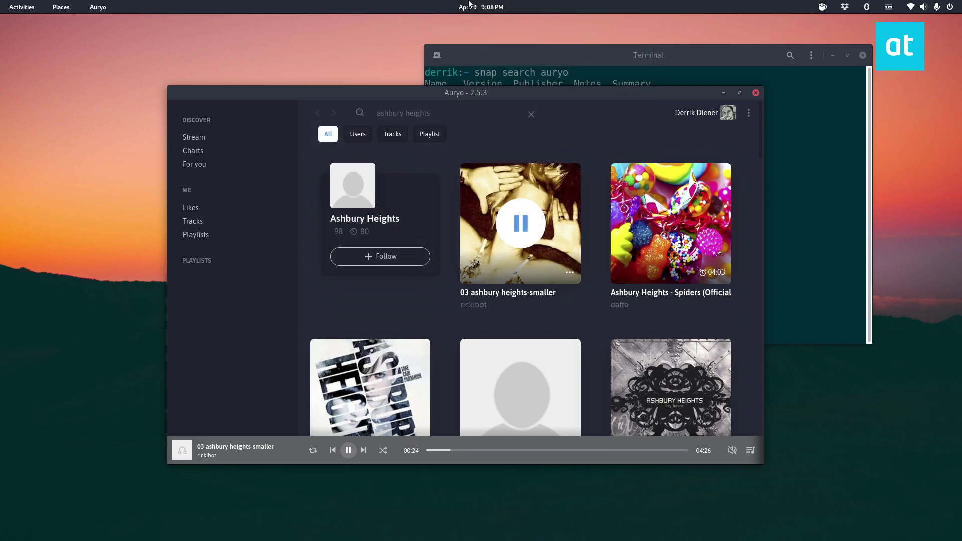
pyautogui.click(834, 56)
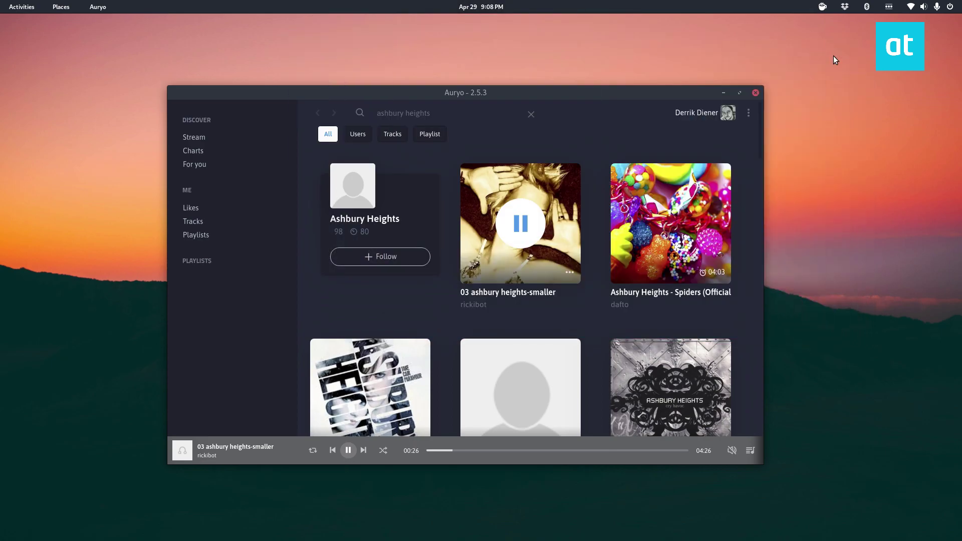